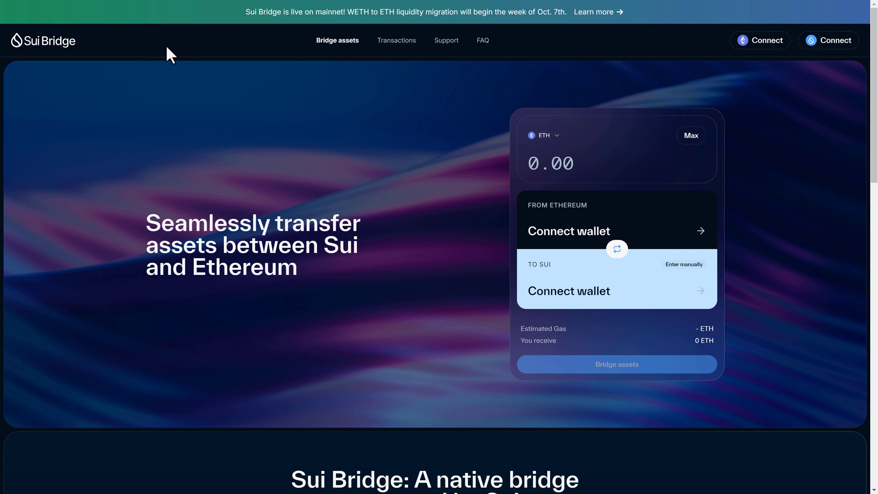
# - Switch the bridged token to WETH and then back to ETH in the token list
pyautogui.click(559, 137)
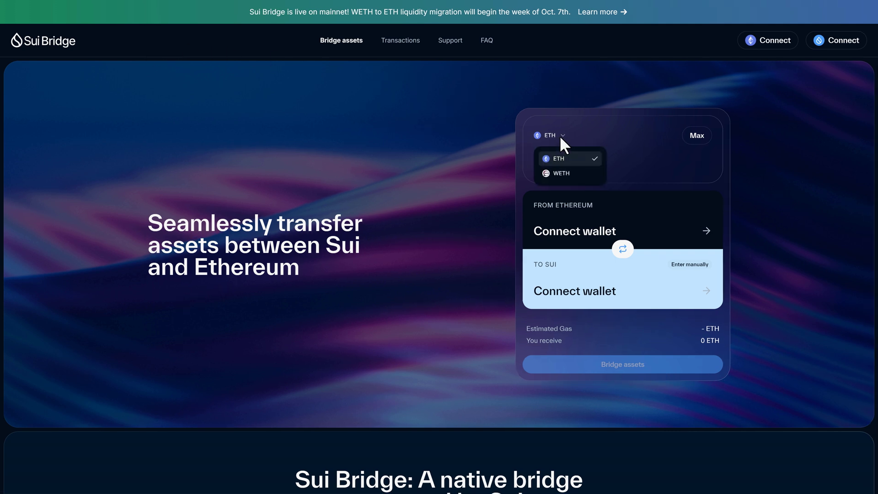
pyautogui.click(561, 174)
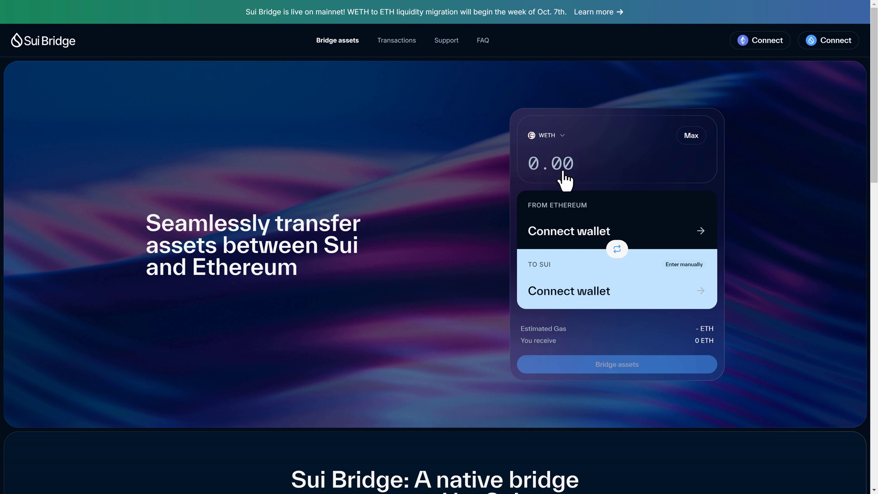
pyautogui.click(561, 137)
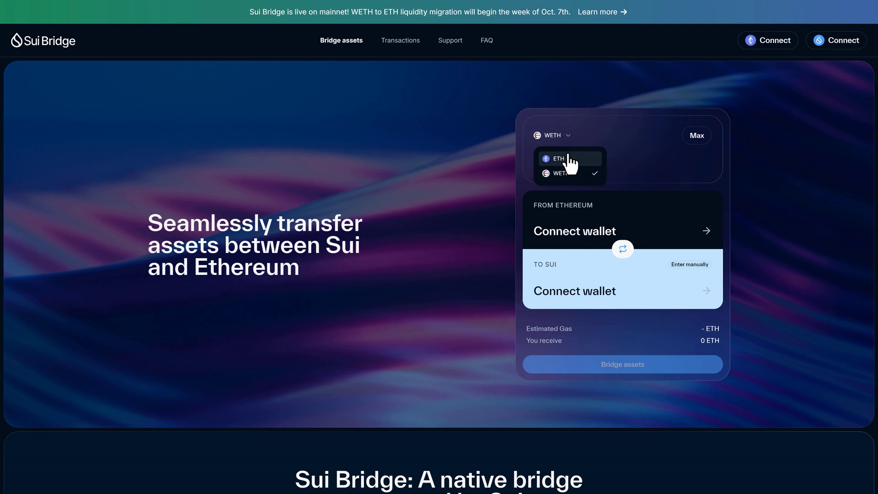
pyautogui.click(571, 160)
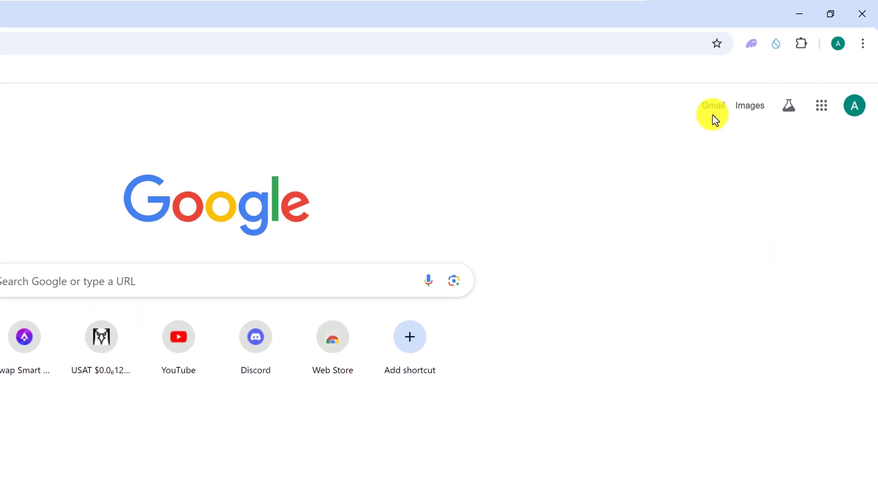
# - Check Phantom's 4,000 COST and 0.12235 SOL balances, then switch to the Sui wallet
pyautogui.click(753, 44)
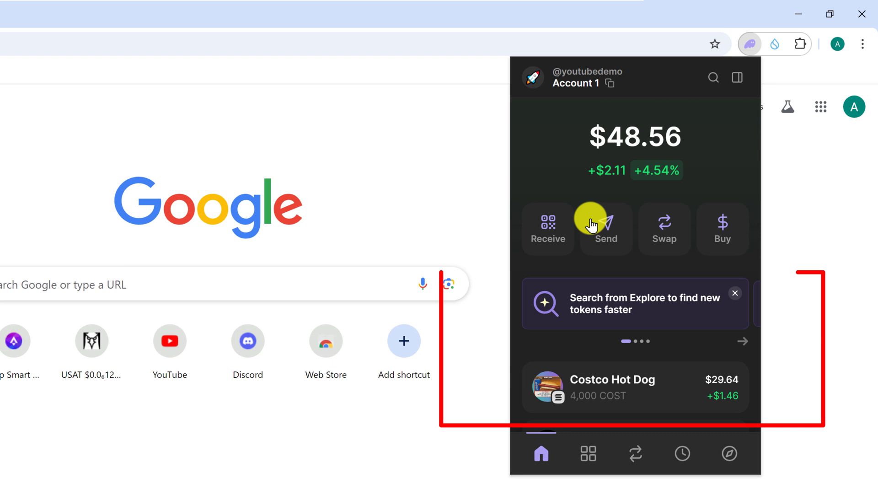
pyautogui.scroll(-2, 589, 227)
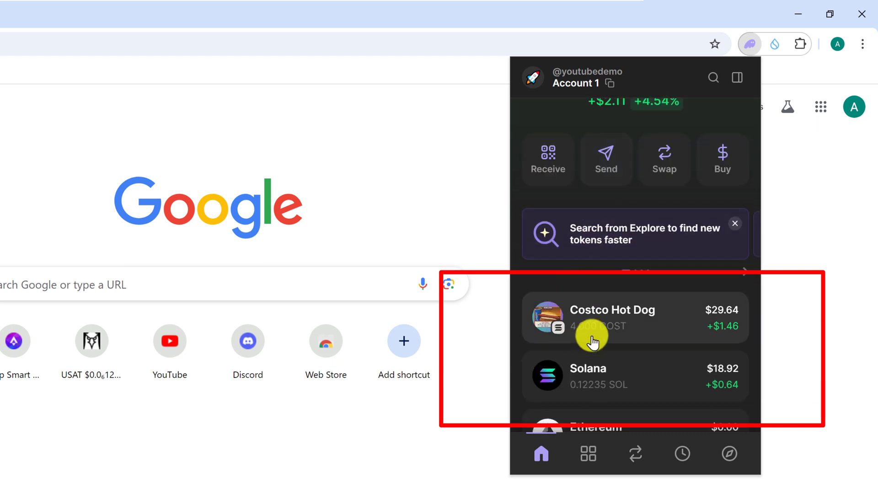
pyautogui.scroll(-2, 581, 329)
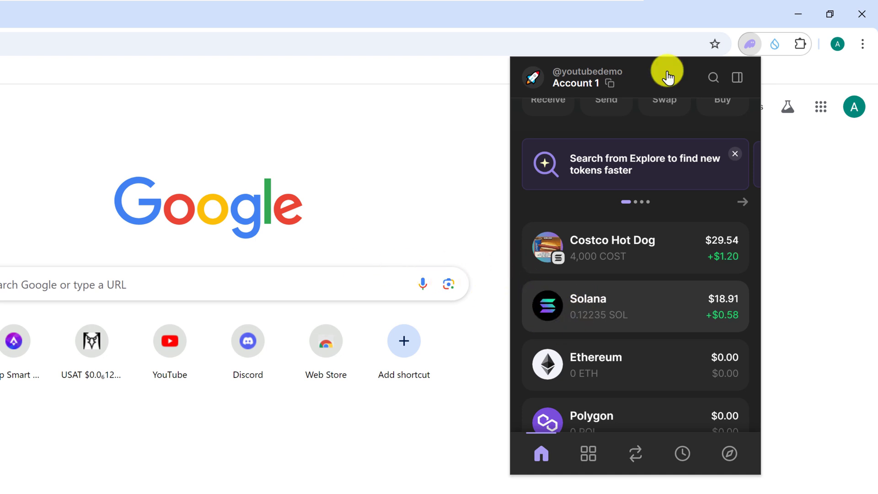
pyautogui.click(774, 44)
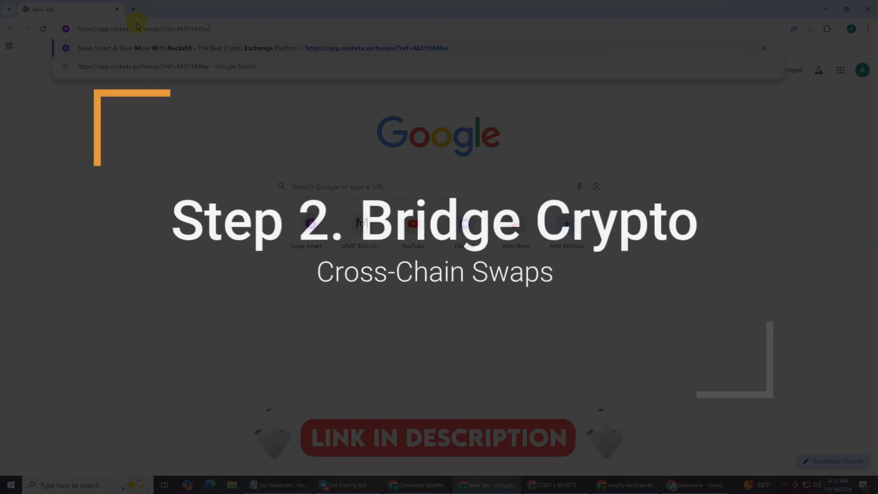
# - Load app.rocketx.exchange and connect the Phantom wallet on the Solana network
pyautogui.press('Return')
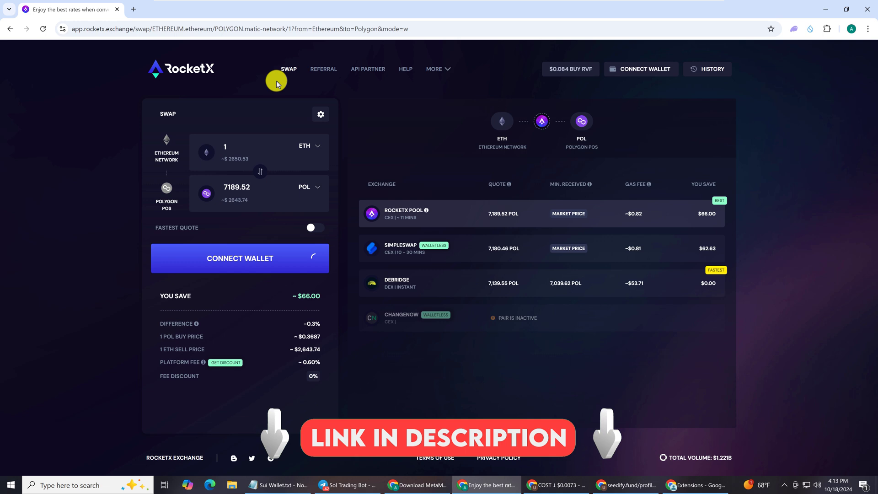
pyautogui.click(289, 70)
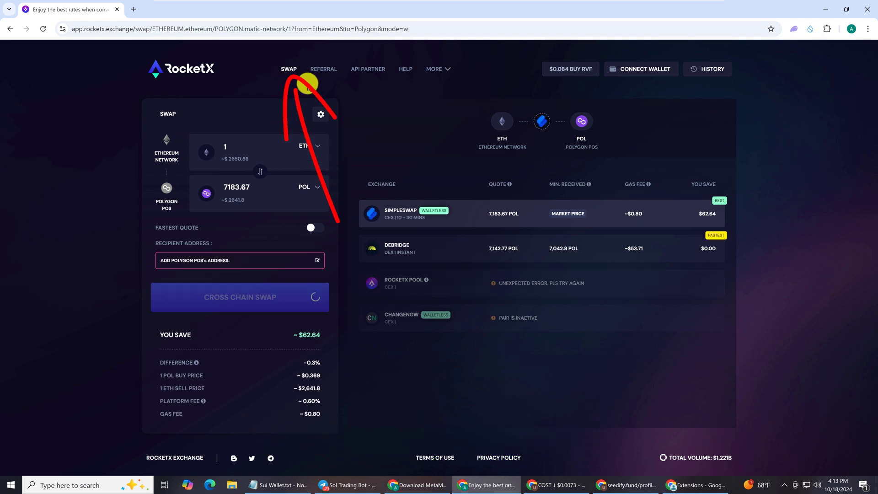
pyautogui.click(652, 71)
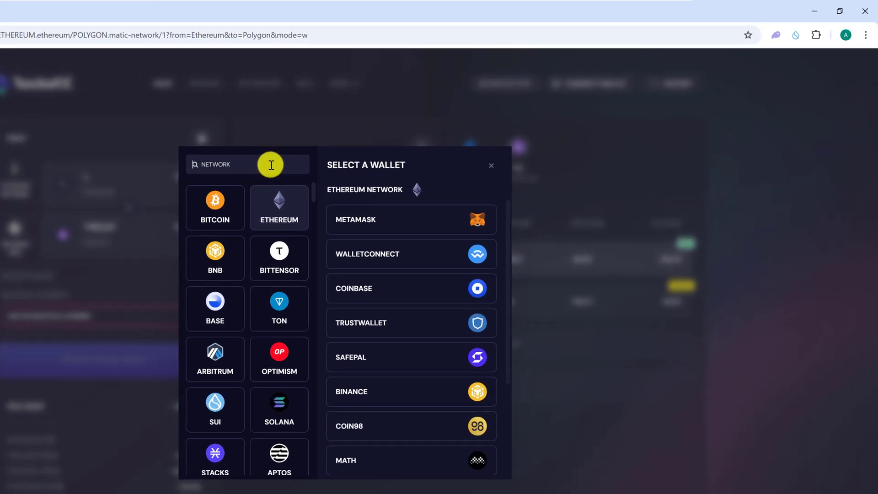
pyautogui.write('sol')
pyautogui.click(214, 211)
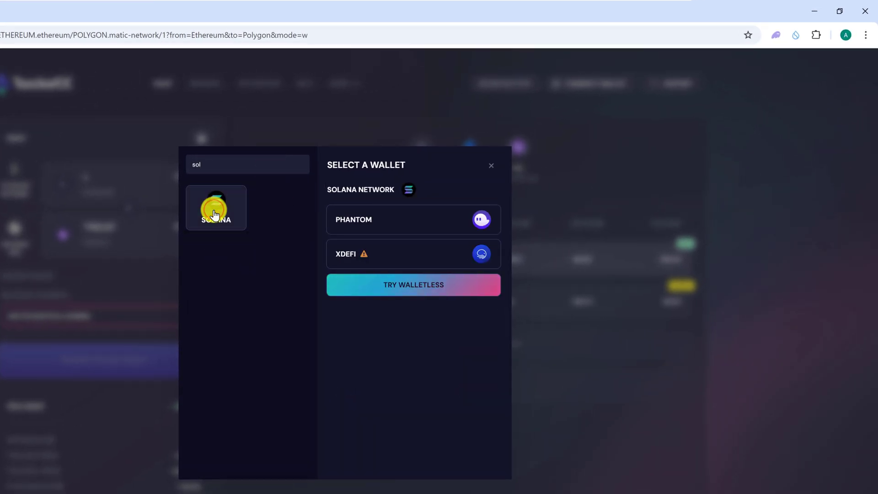
pyautogui.click(448, 223)
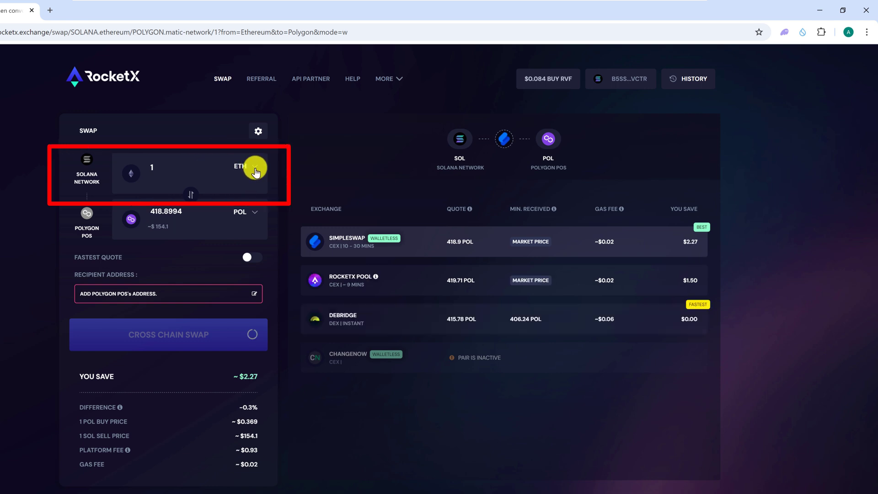
# - Set the swap from COST to SUI on the Sui network
pyautogui.click(255, 170)
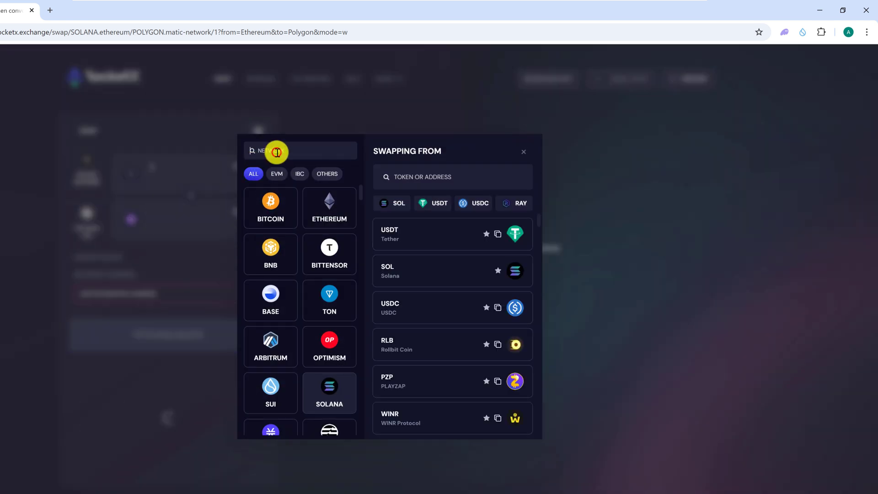
pyautogui.click(409, 180)
pyautogui.write('cost')
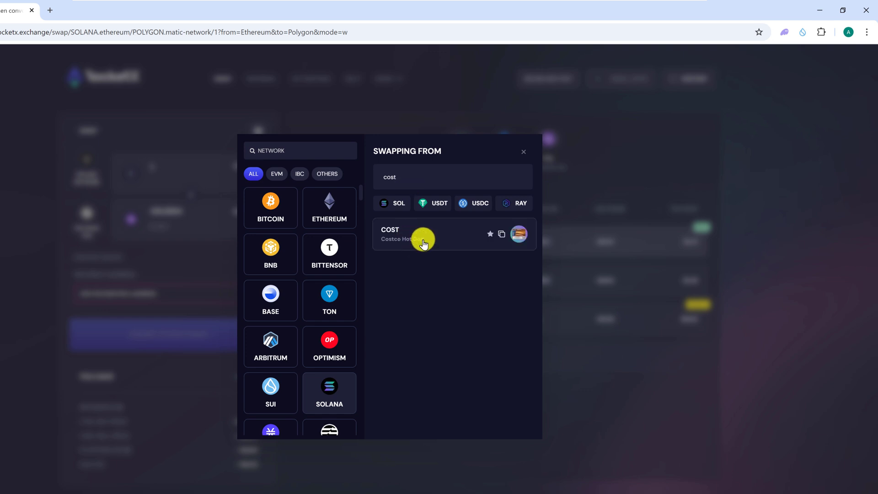
pyautogui.click(439, 238)
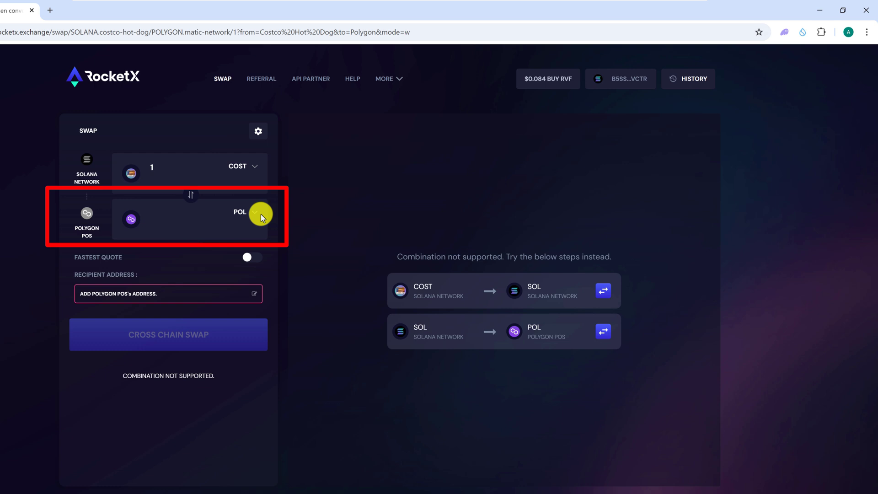
pyautogui.click(259, 215)
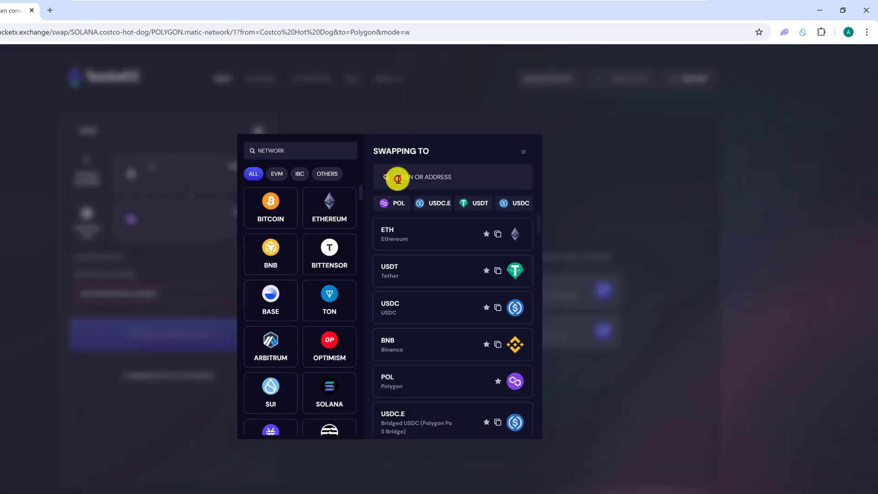
pyautogui.write('sui')
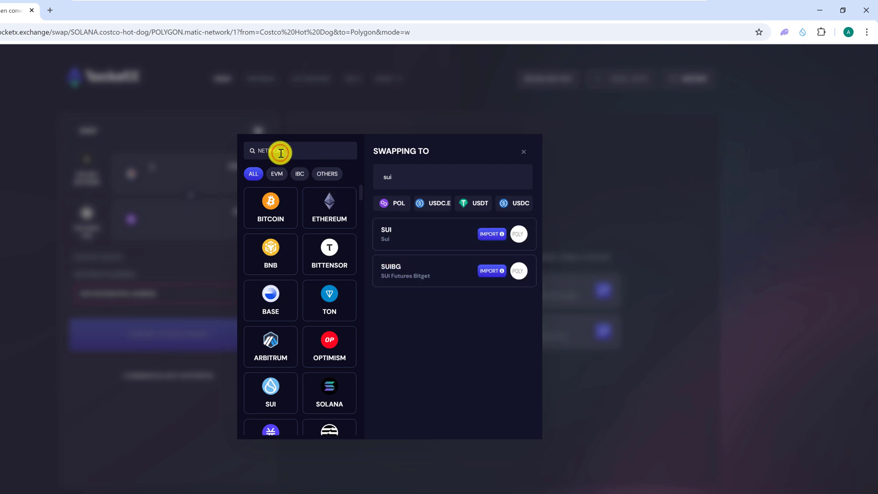
pyautogui.write('sui')
pyautogui.click(273, 213)
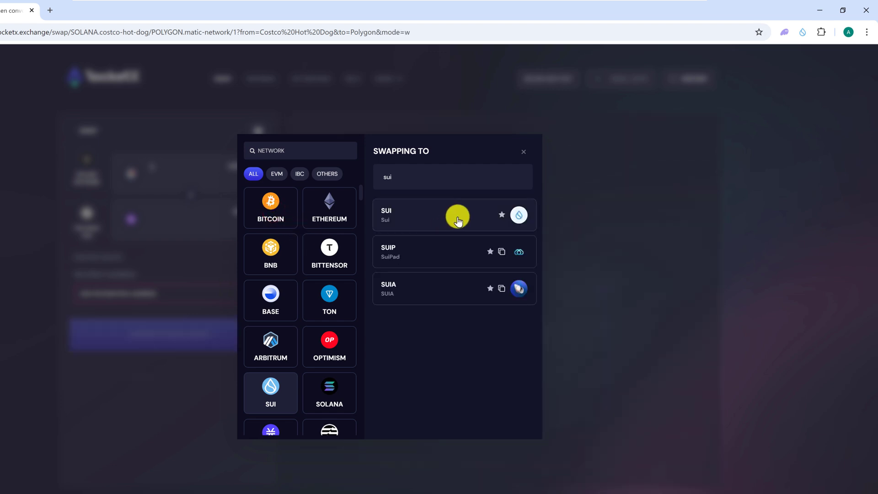
pyautogui.click(469, 219)
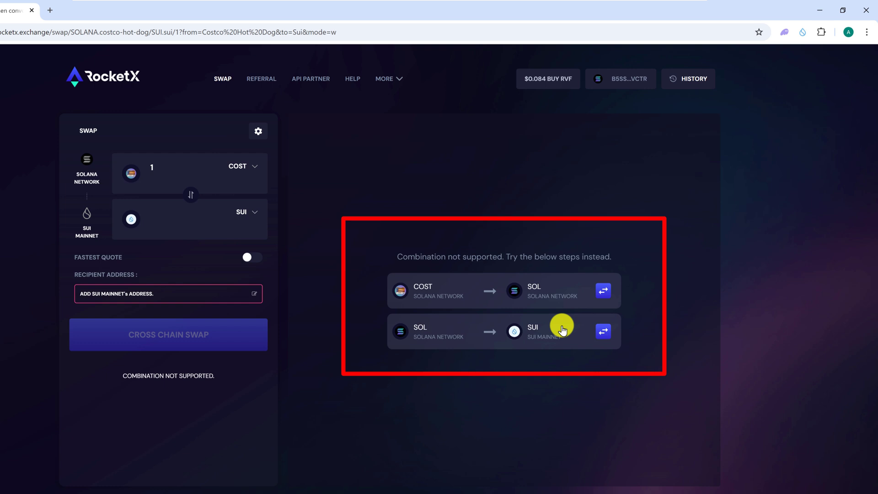
# - Take the suggested COST-to-SOL swap, which fails, and start a new browser tab
pyautogui.click(605, 292)
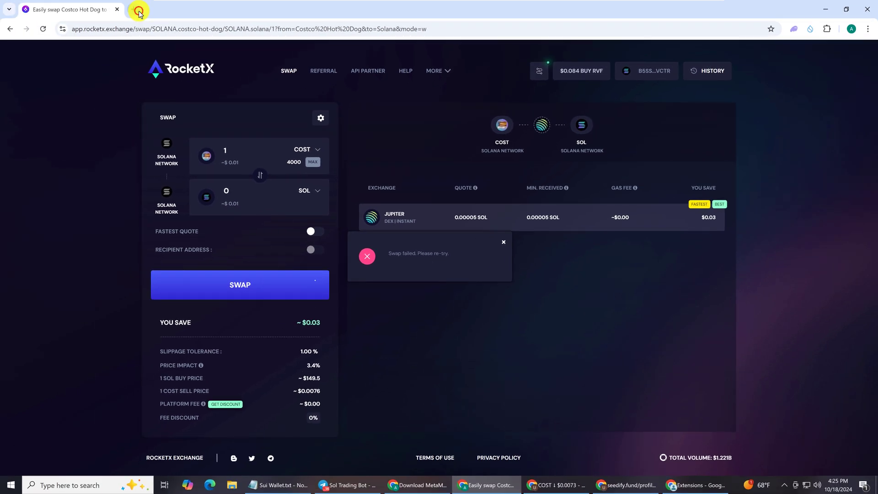
pyautogui.click(138, 10)
# - Search for Jupiter DEX and connect the Phantom wallet to it
pyautogui.click(174, 30)
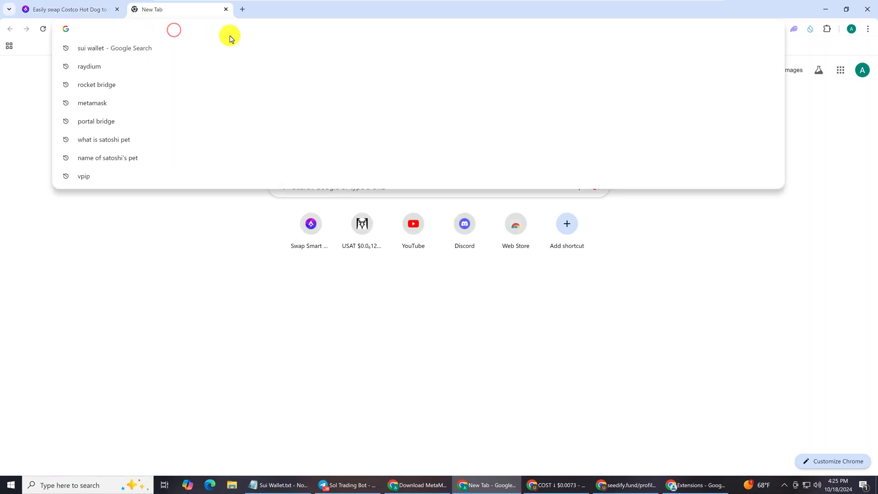
pyautogui.write('jupiter dex')
pyautogui.press('Return')
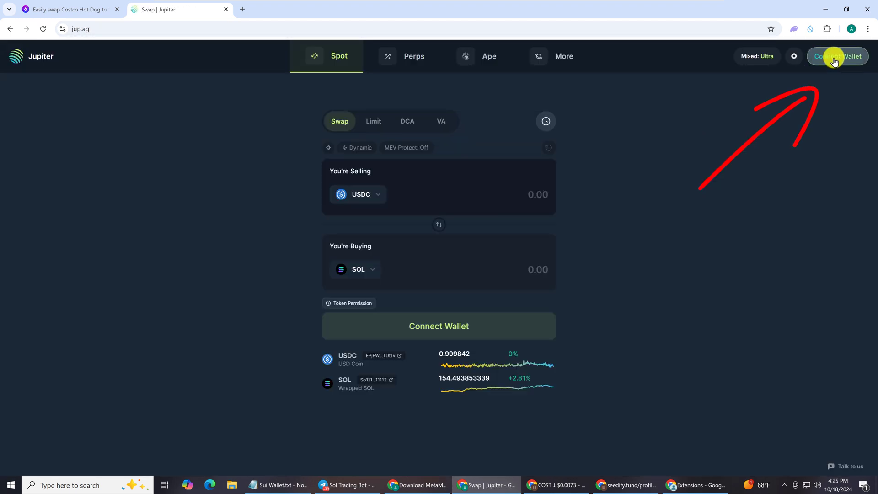
pyautogui.click(834, 59)
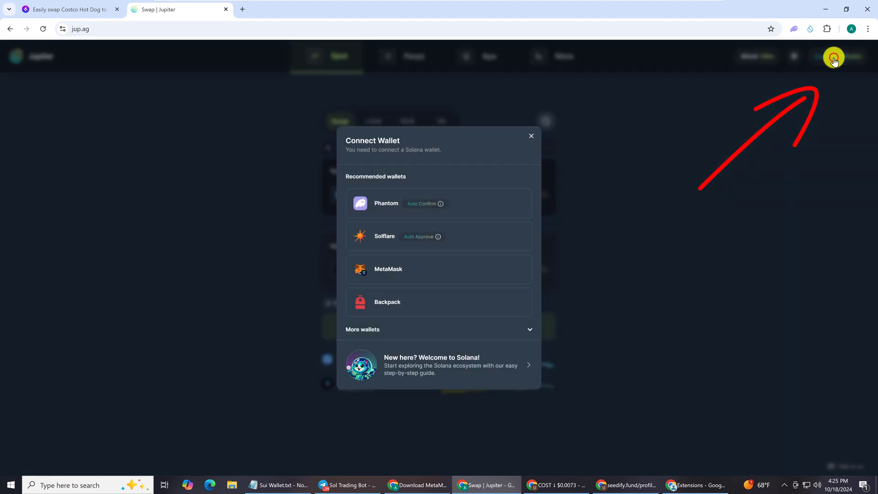
pyautogui.click(474, 206)
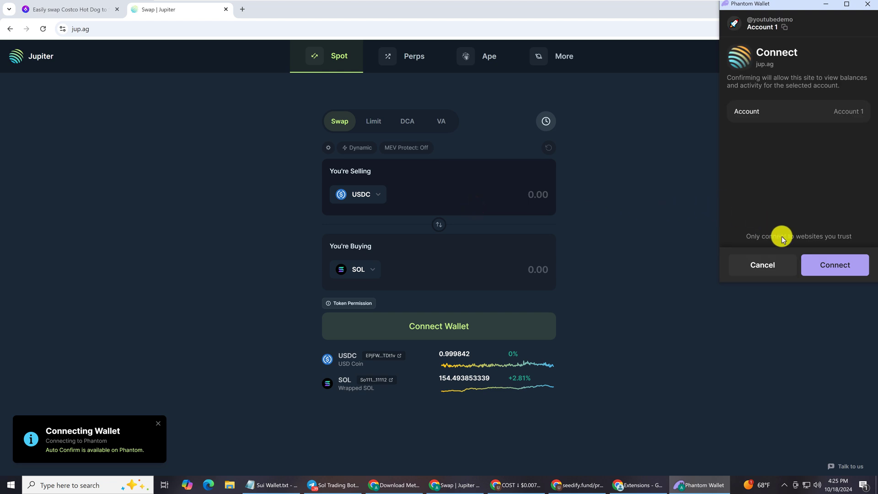
pyautogui.click(837, 268)
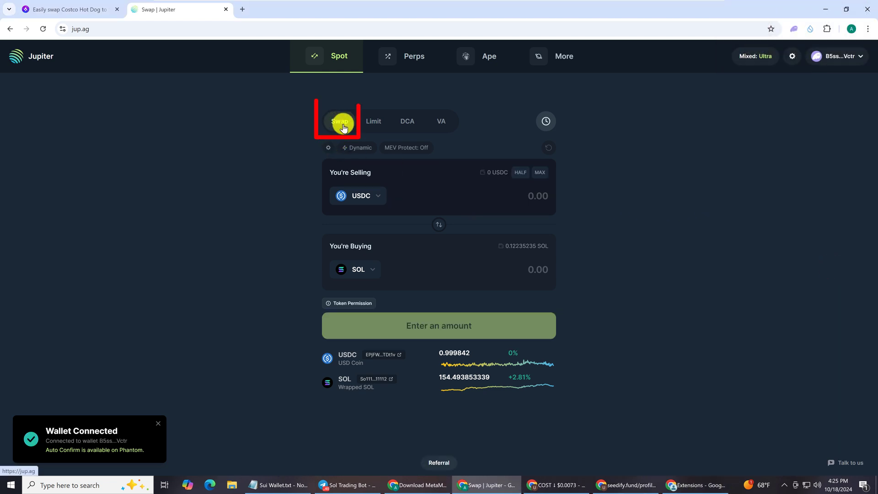
# - Swap the entire 4,000 COST balance for about 0.19 SOL and approve it in Phantom
pyautogui.click(378, 197)
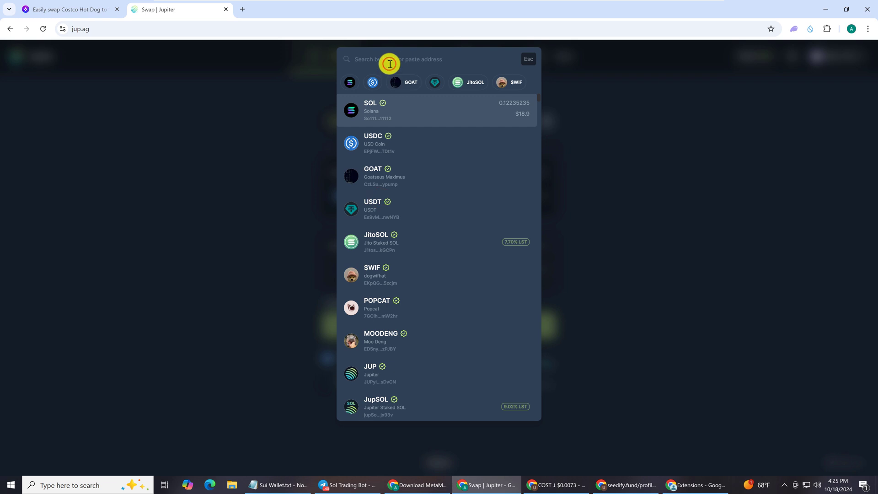
pyautogui.write('cost')
pyautogui.click(392, 101)
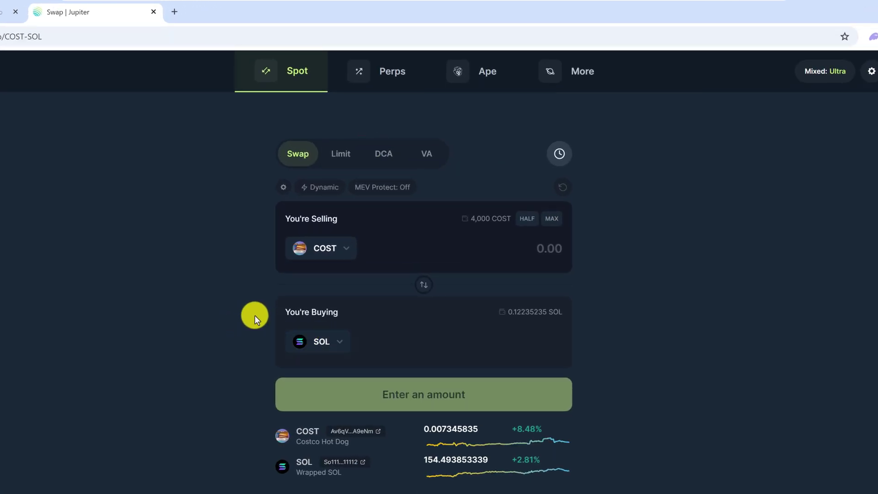
pyautogui.click(379, 340)
pyautogui.click(552, 220)
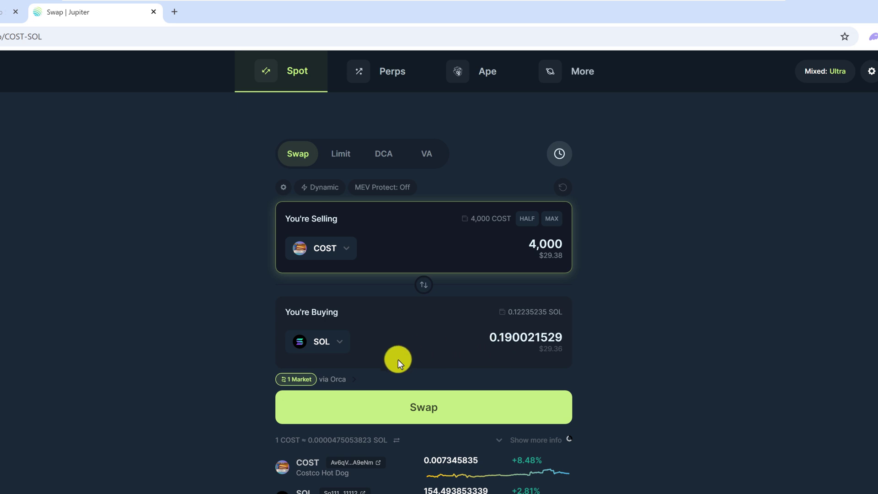
pyautogui.click(473, 411)
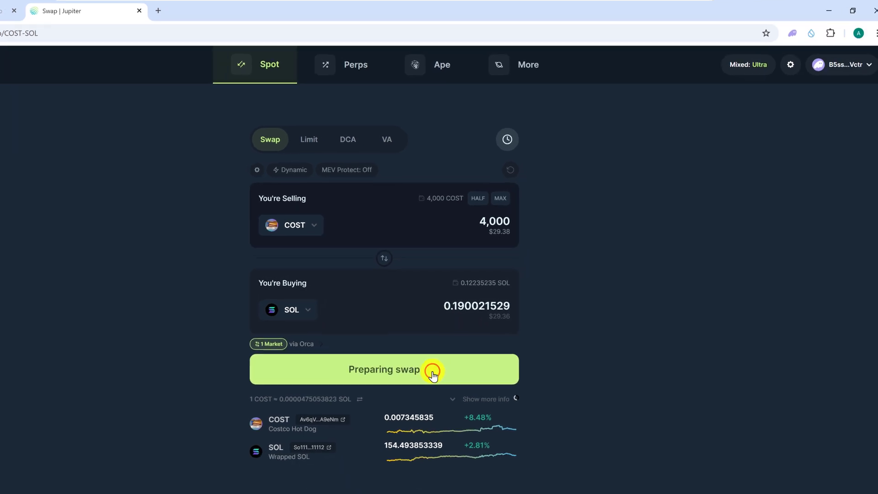
pyautogui.click(818, 302)
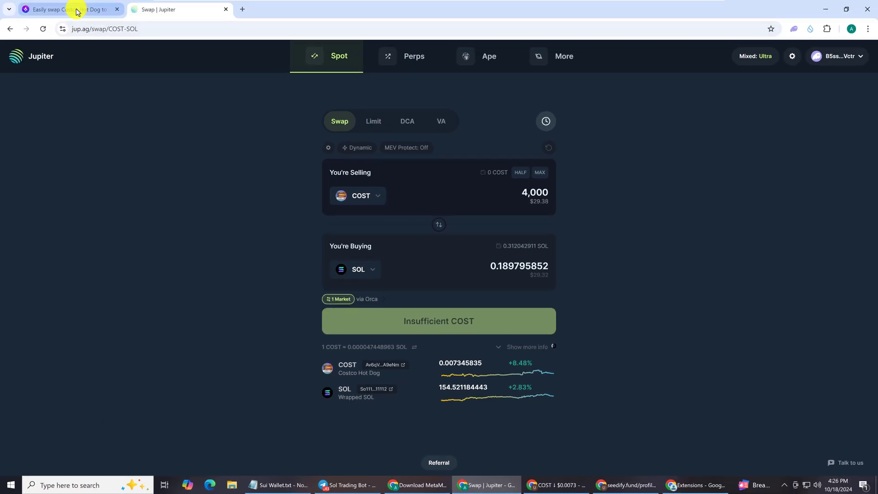
pyautogui.click(76, 12)
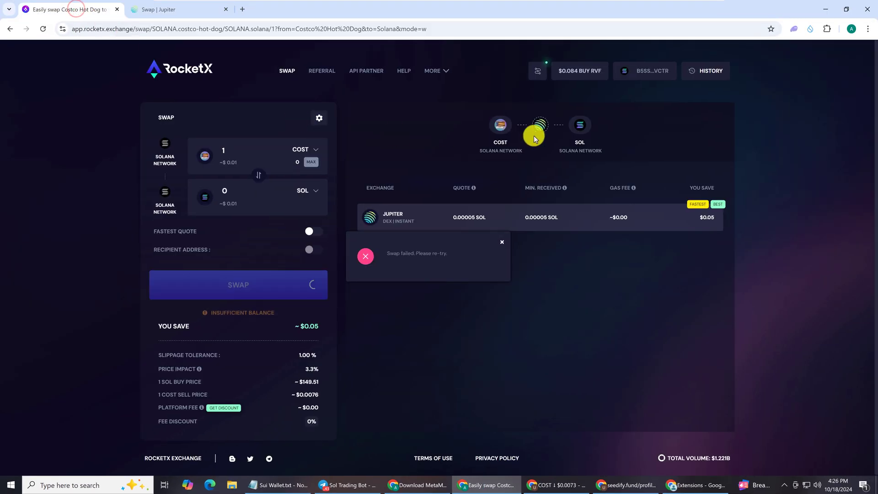
pyautogui.click(796, 33)
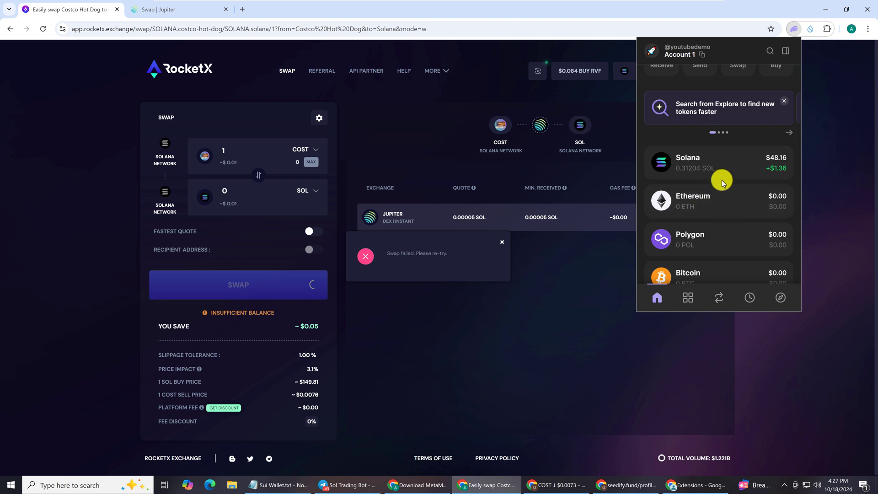
pyautogui.click(117, 150)
pyautogui.click(235, 153)
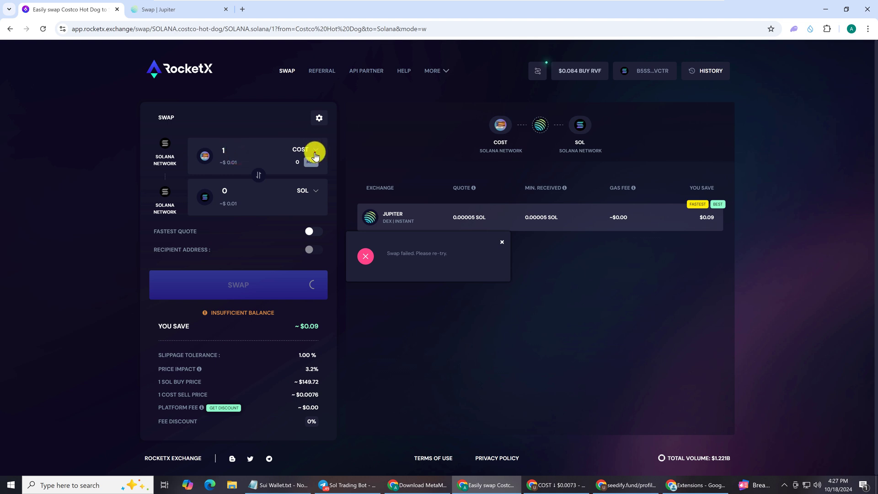
# - Set the swap from SOL on Solana to SUI on Sui Mainnet, quoting about 72.5 SUI
pyautogui.click(315, 152)
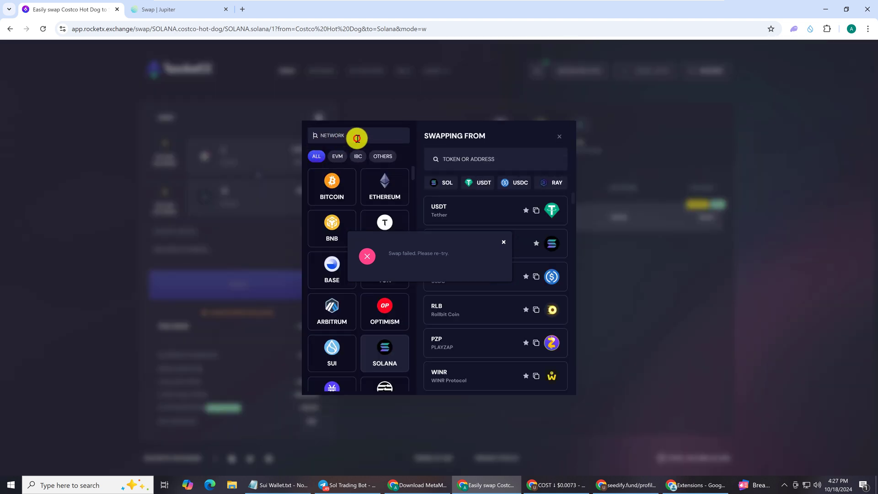
pyautogui.write('sol')
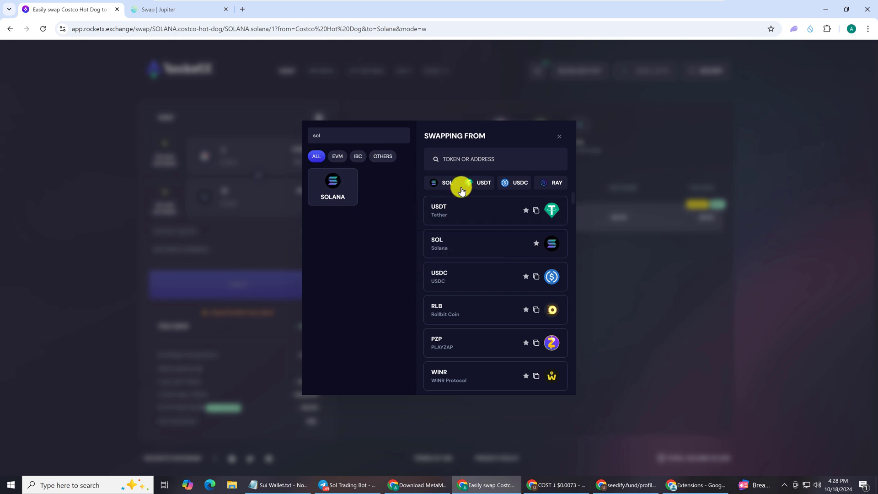
pyautogui.click(549, 250)
pyautogui.click(302, 190)
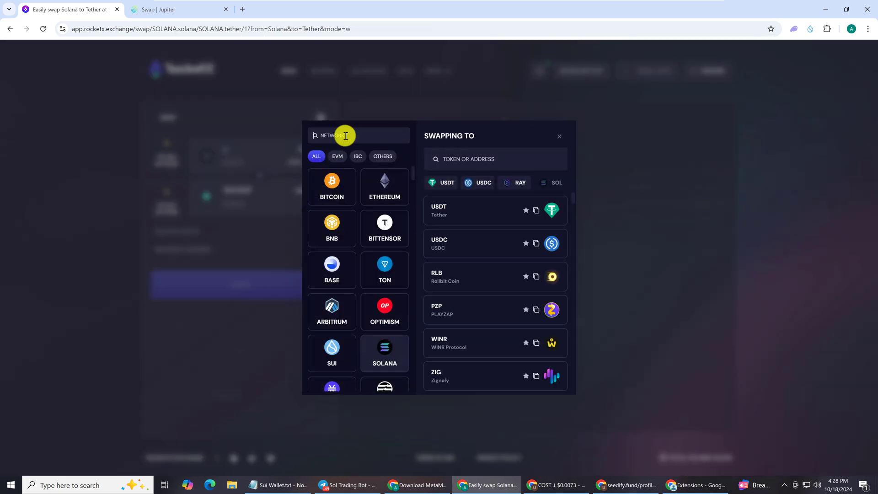
pyautogui.write('sui')
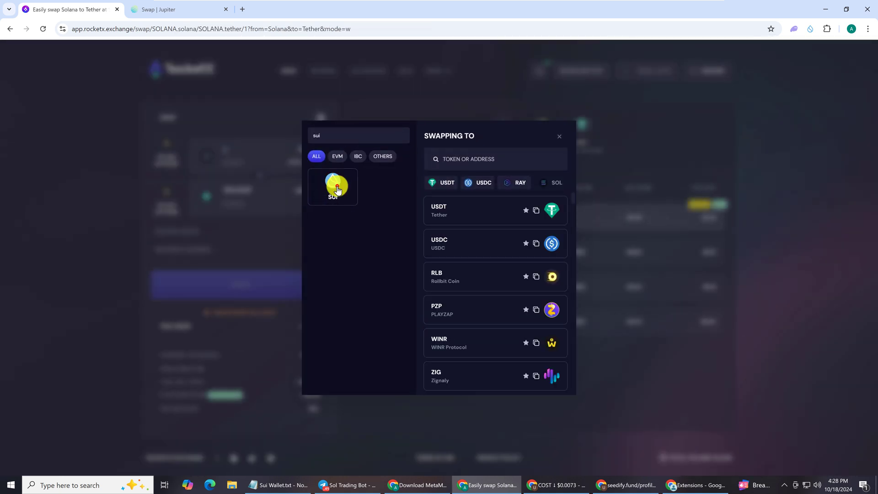
pyautogui.click(334, 185)
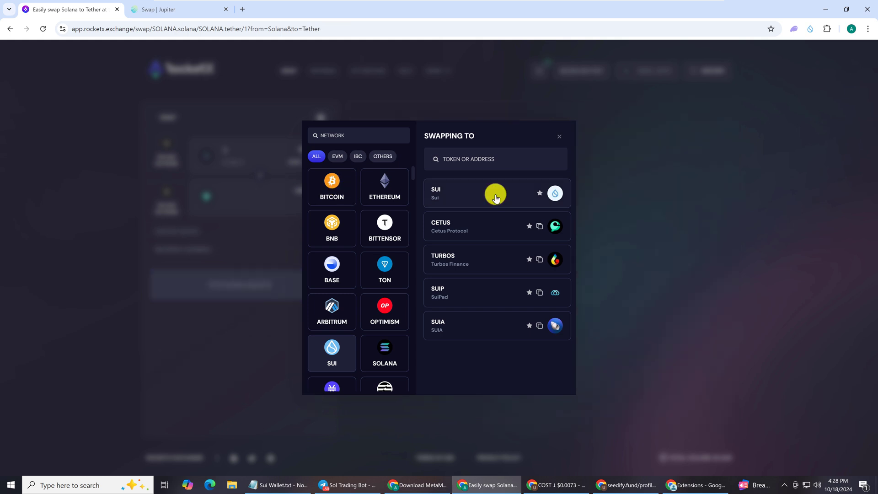
pyautogui.click(495, 198)
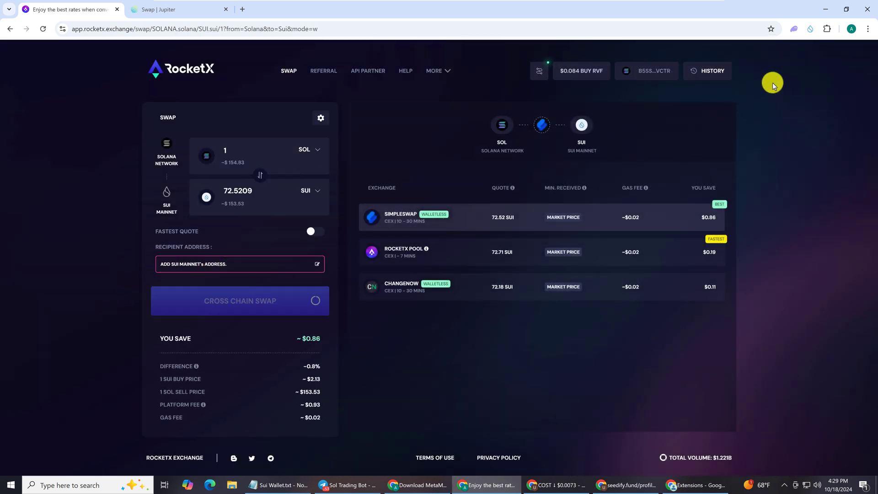
# - Copy the Sui wallet address and save it as the swap's Sui Mainnet recipient
pyautogui.click(791, 70)
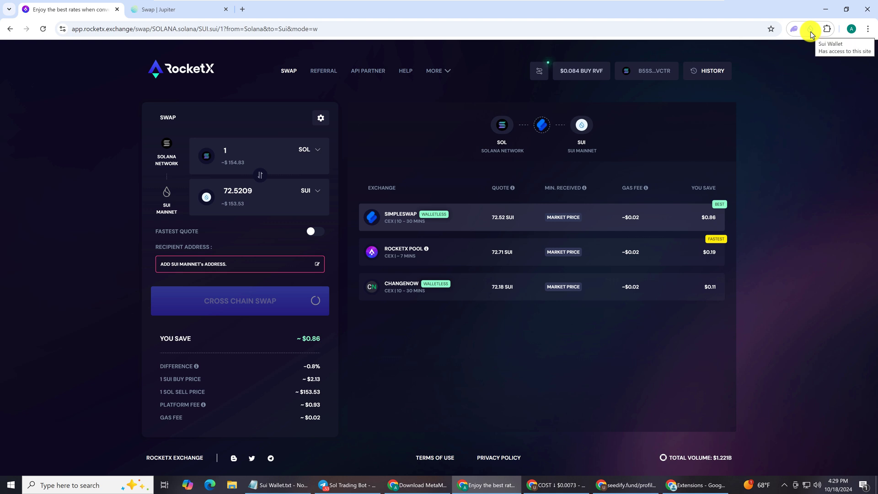
pyautogui.click(811, 30)
pyautogui.moveTo(730, 121)
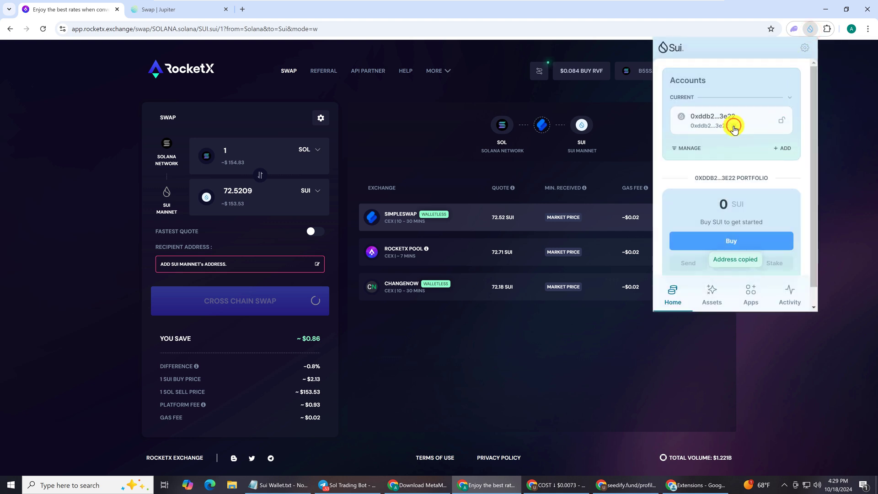
pyautogui.click(204, 265)
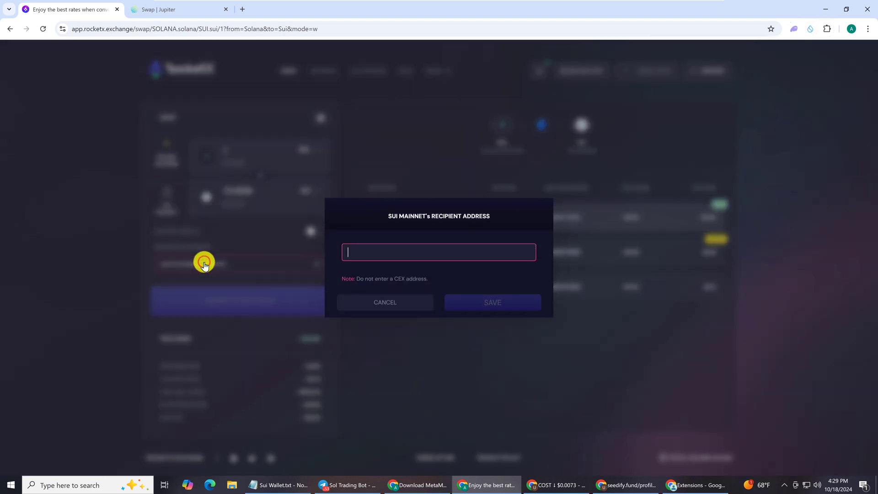
pyautogui.hotkey('ctrl', 'v')
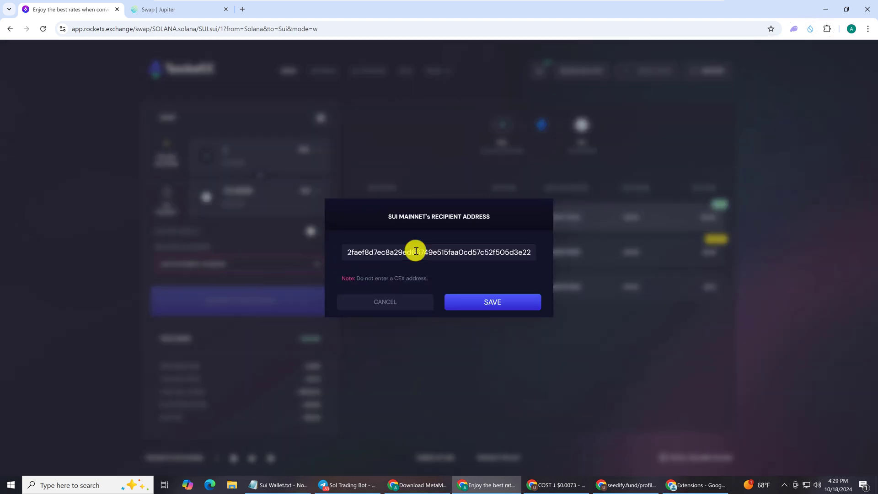
pyautogui.click(479, 302)
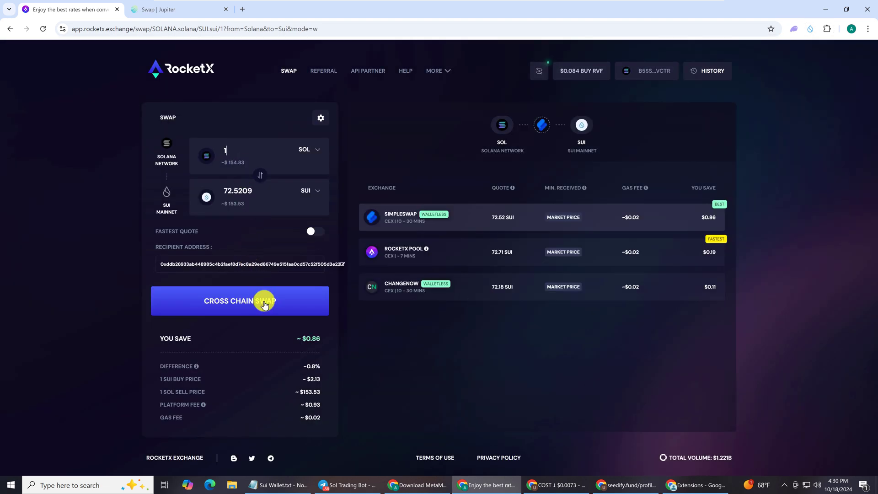
# - Start the cross-chain swap, copy its deposit address and begin a SOL send in Phantom
pyautogui.click(288, 301)
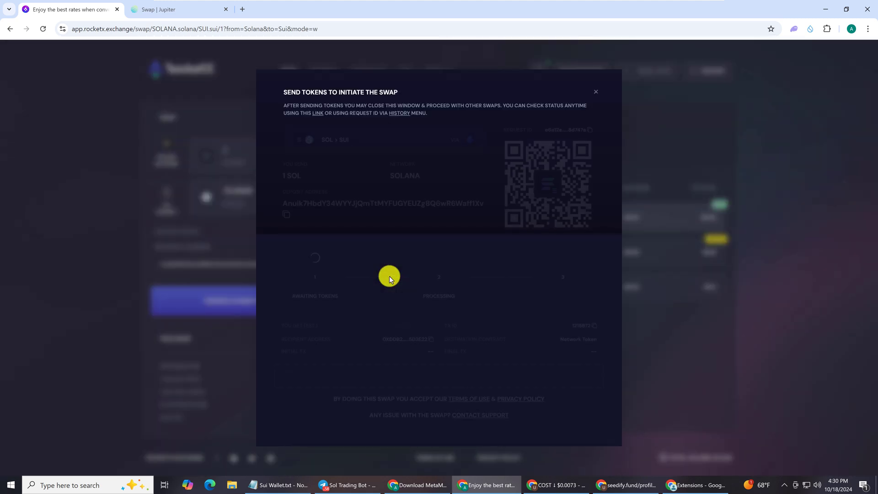
pyautogui.click(289, 216)
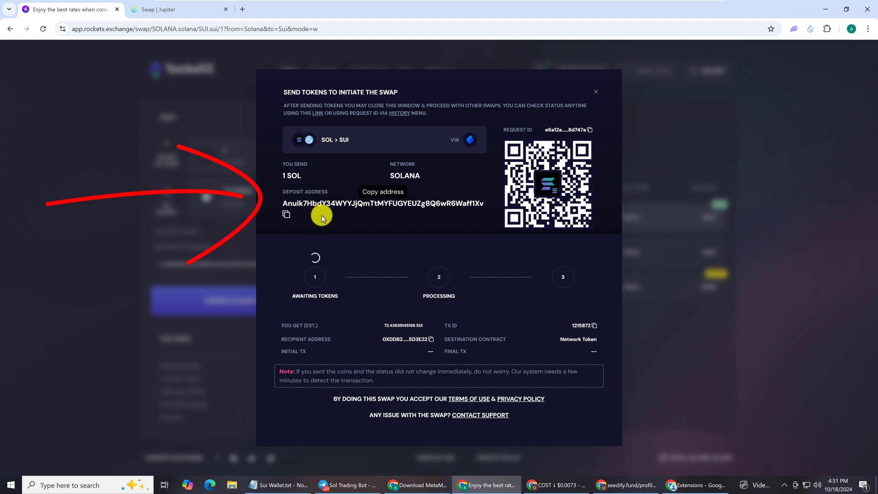
pyautogui.click(792, 30)
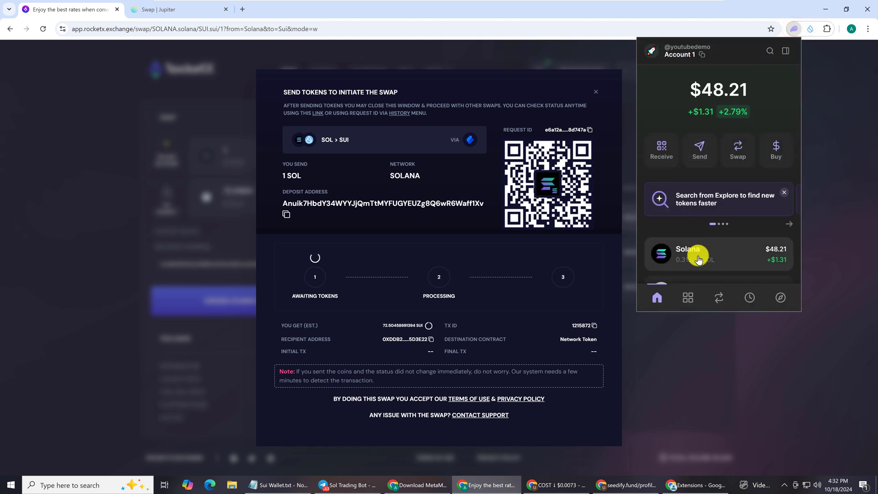
pyautogui.click(698, 258)
pyautogui.click(699, 156)
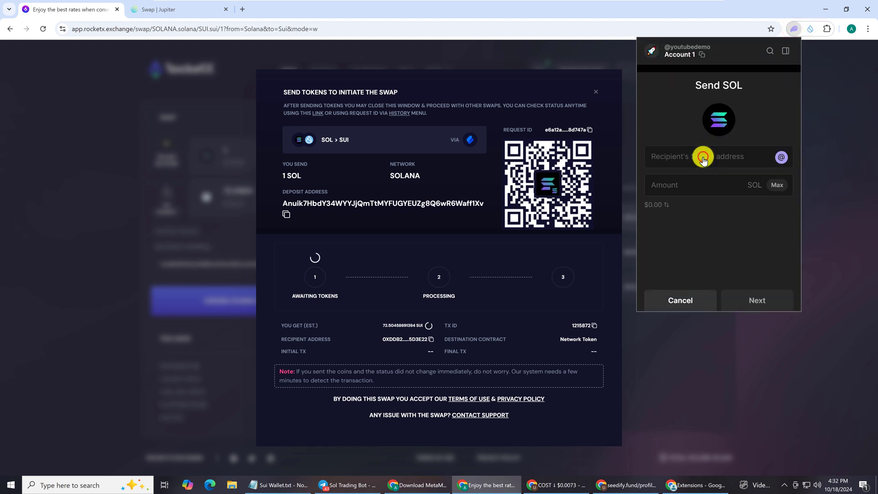
# - Send 0.2 SOL from Phantom to the pasted RocketX deposit address
pyautogui.click(688, 150)
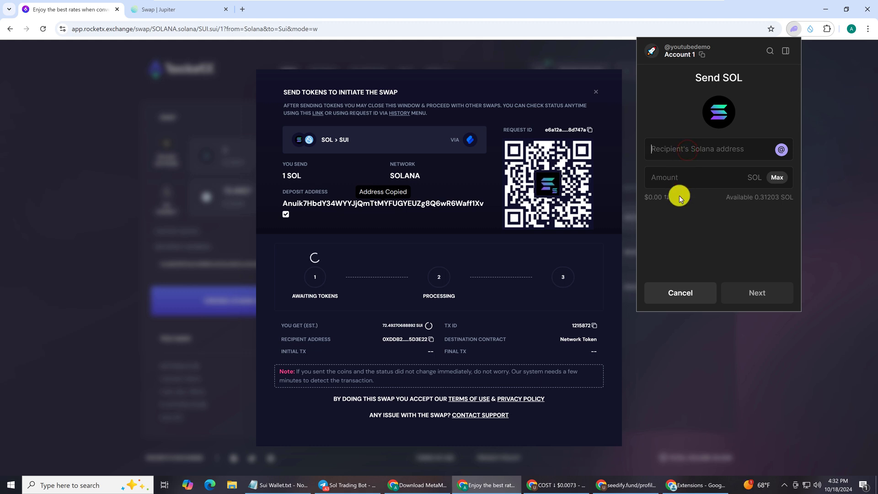
pyautogui.hotkey('ctrl', 'v')
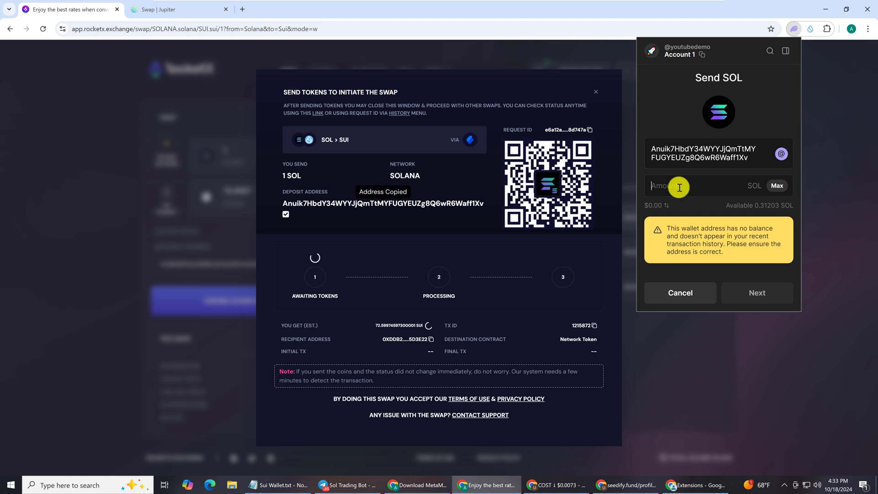
pyautogui.write('.')
pyautogui.write('2')
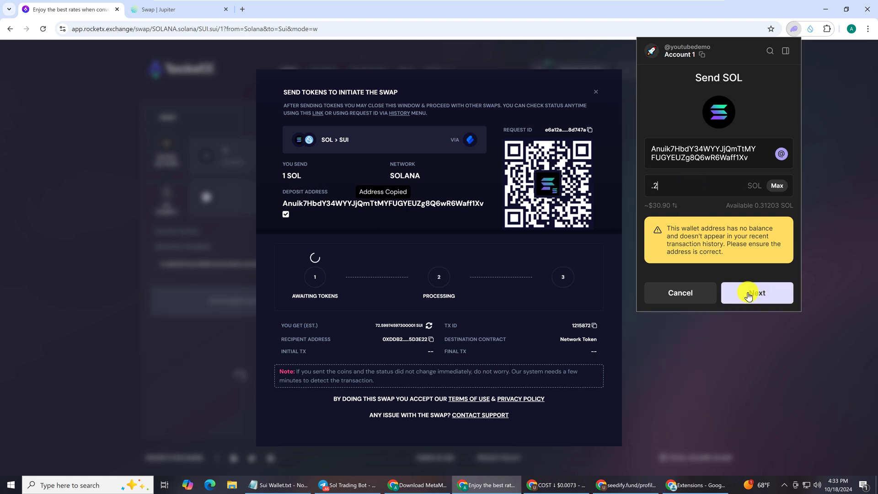
pyautogui.click(774, 292)
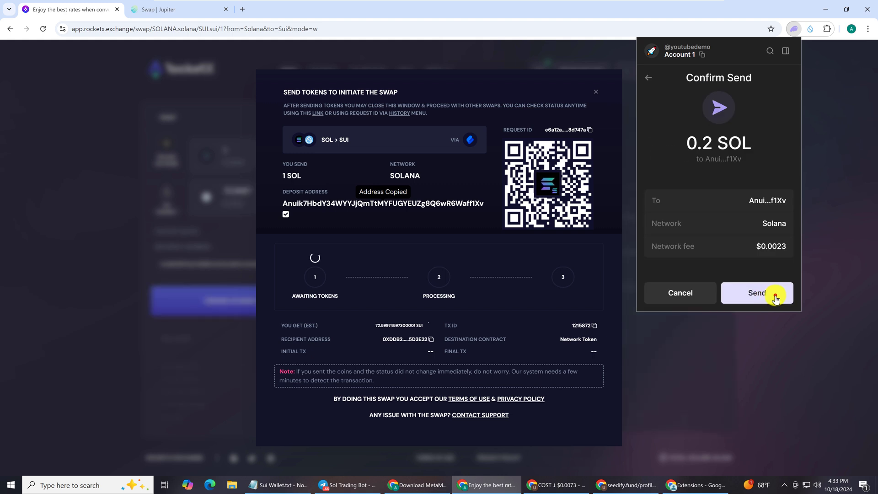
pyautogui.click(776, 297)
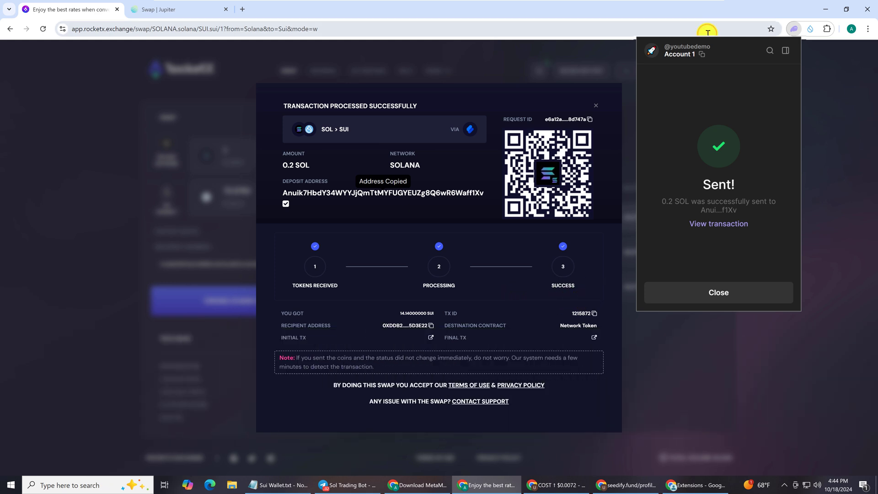
# - View the Sui wallet's coin list showing the received 14.14 SUI
pyautogui.click(811, 29)
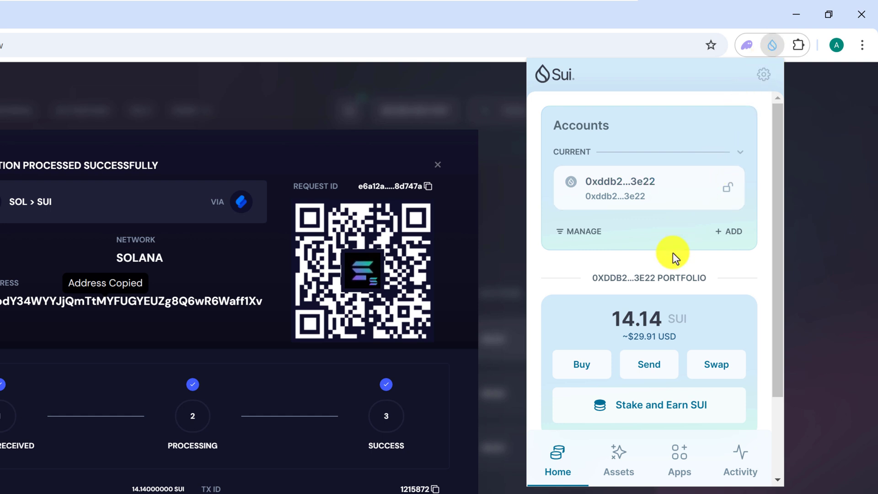
pyautogui.scroll(-2, 691, 292)
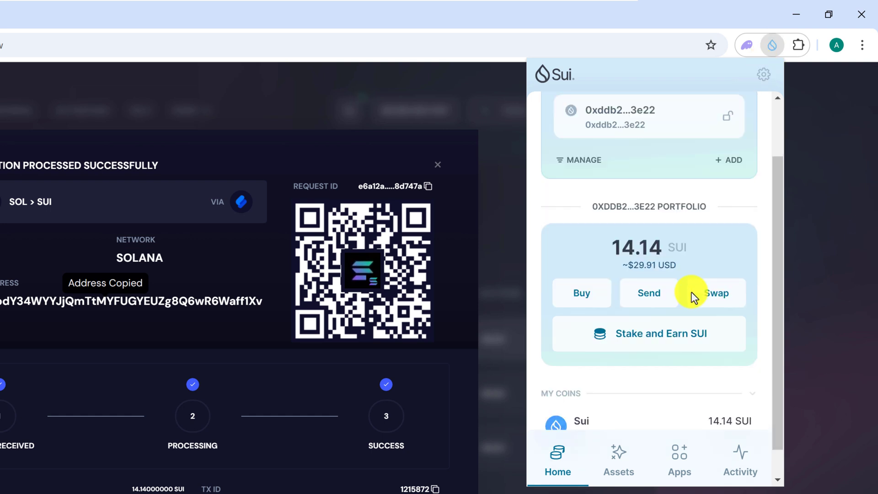
pyautogui.scroll(-1, 691, 291)
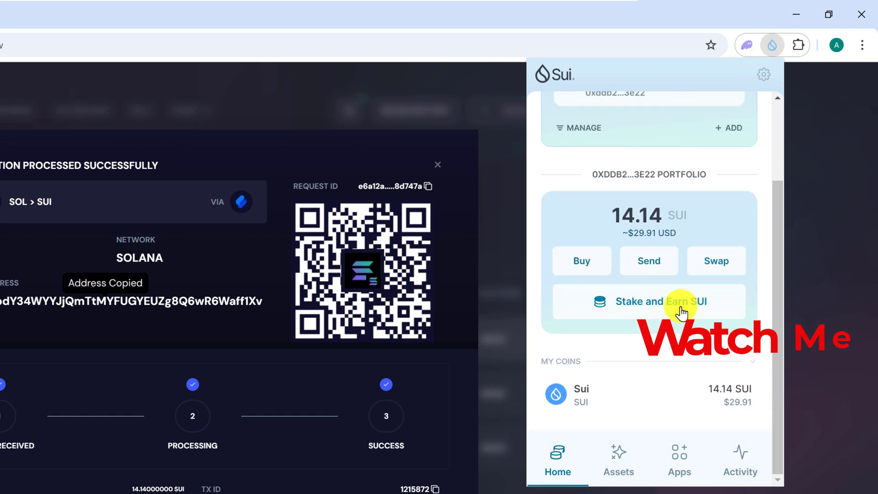